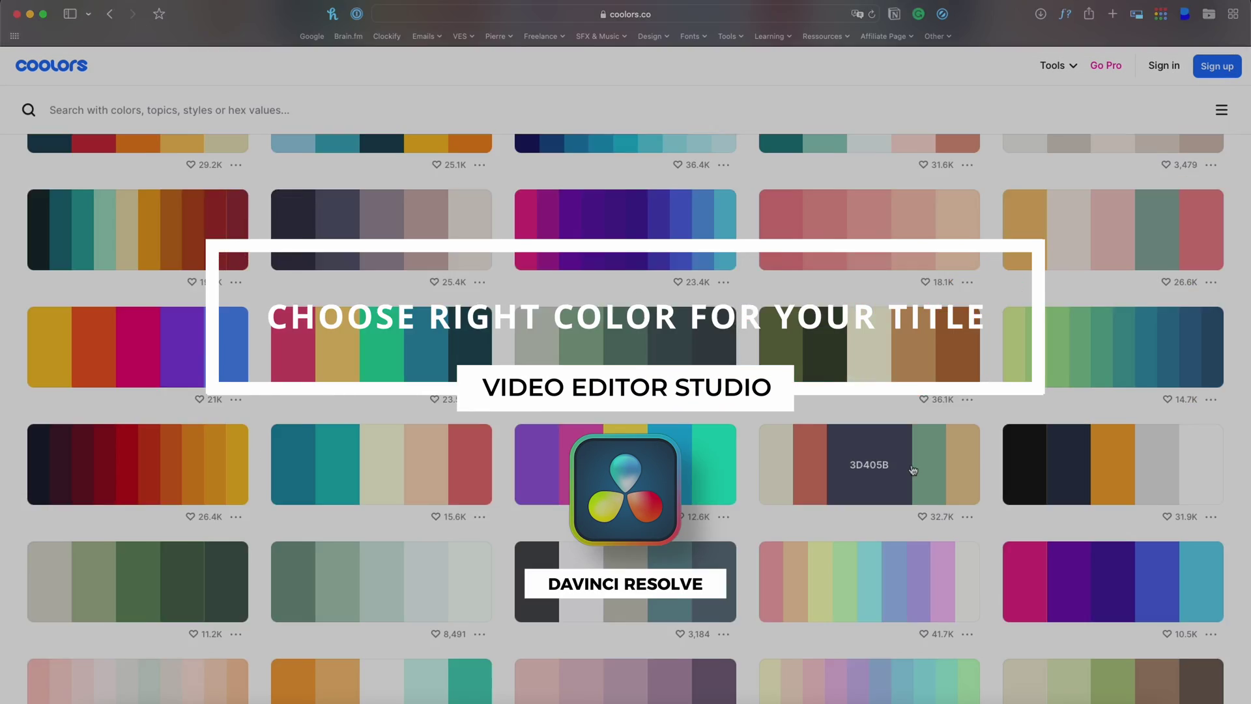
Copy the hex code of one colour in a Coolors trending palette
click(912, 471)
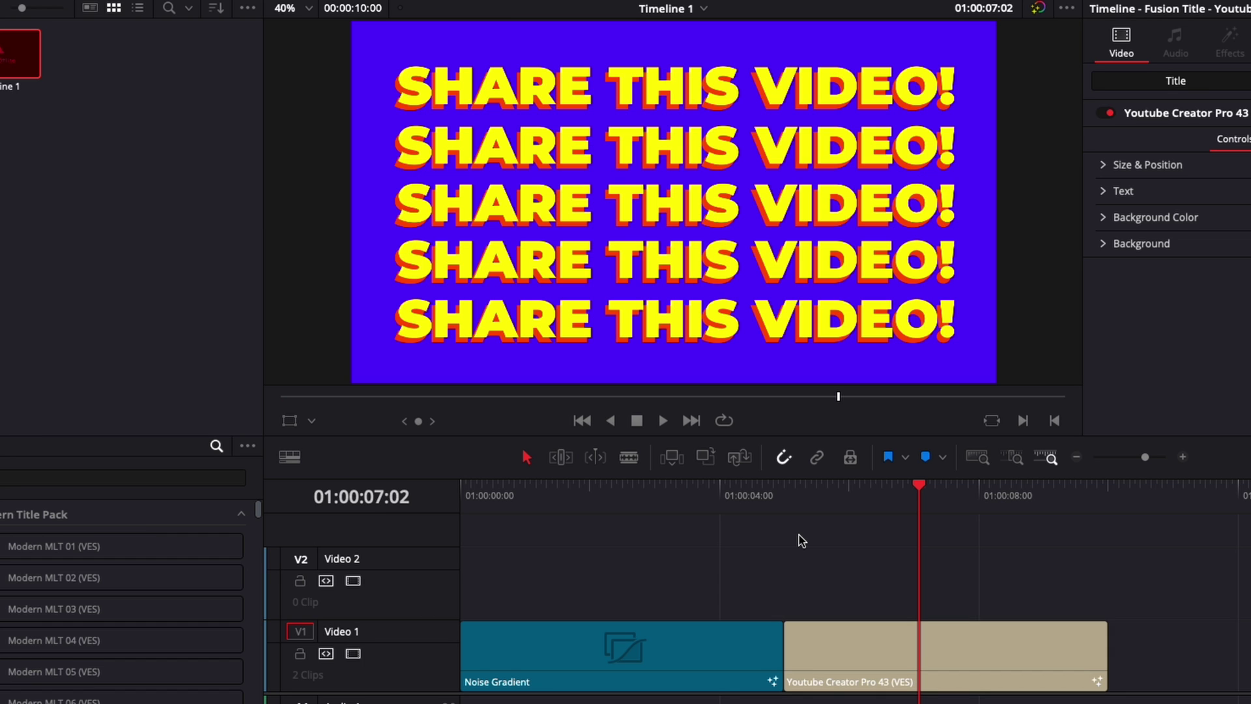
Place the playhead on the Noise Gradient, then scrub onto the title clip to preview it
click(650, 495)
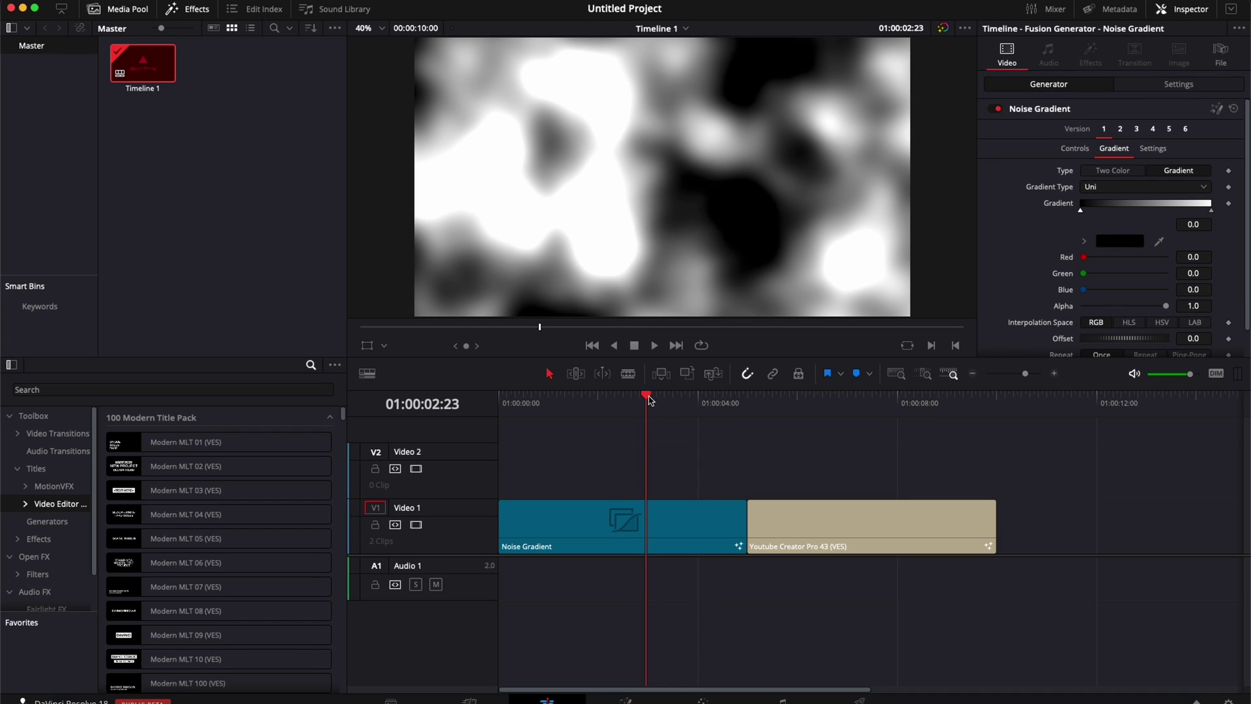
drag(793, 399, 804, 399)
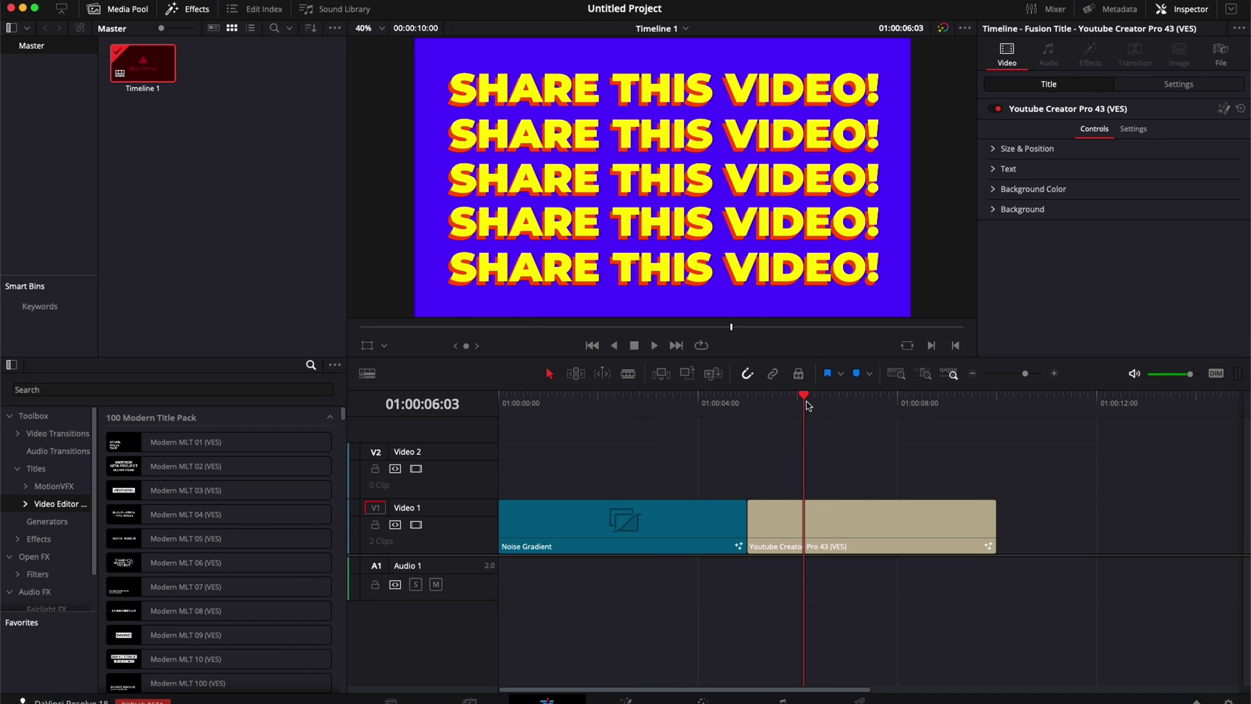
Confirm the Youtube Creator Pro 43 title's text colour reads FFFF00 in the RGB Sliders view
click(823, 536)
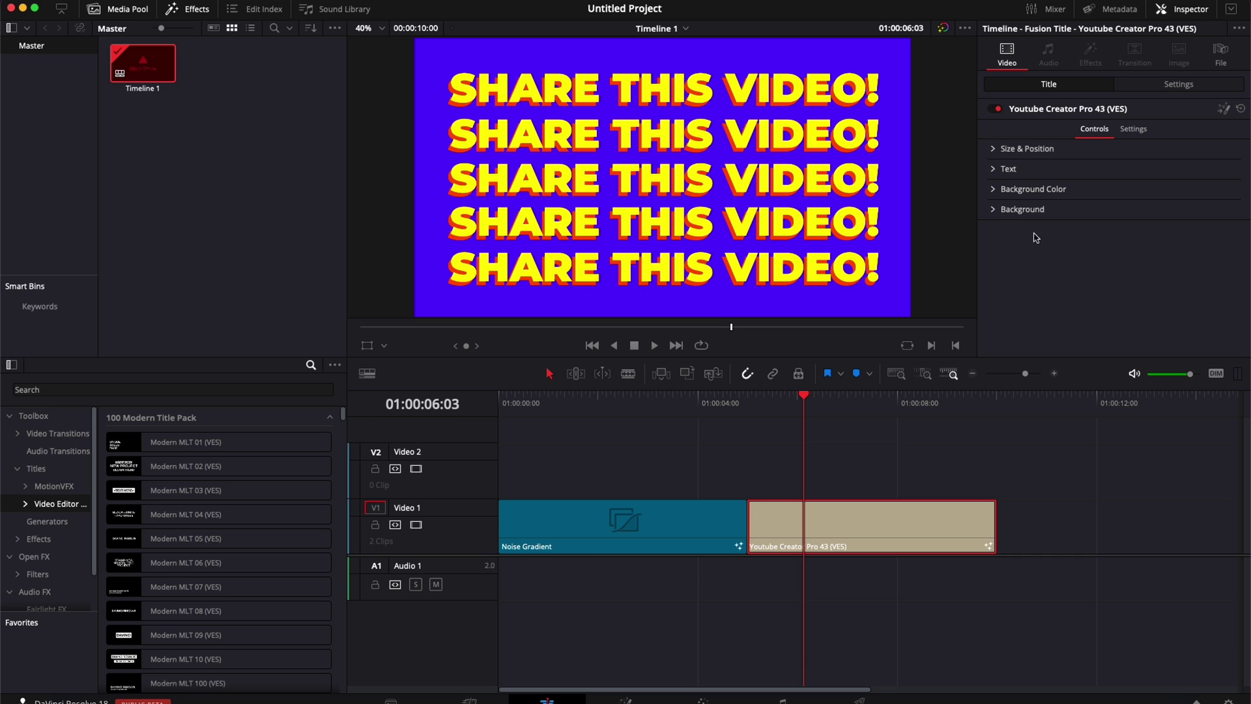
click(997, 168)
click(1119, 318)
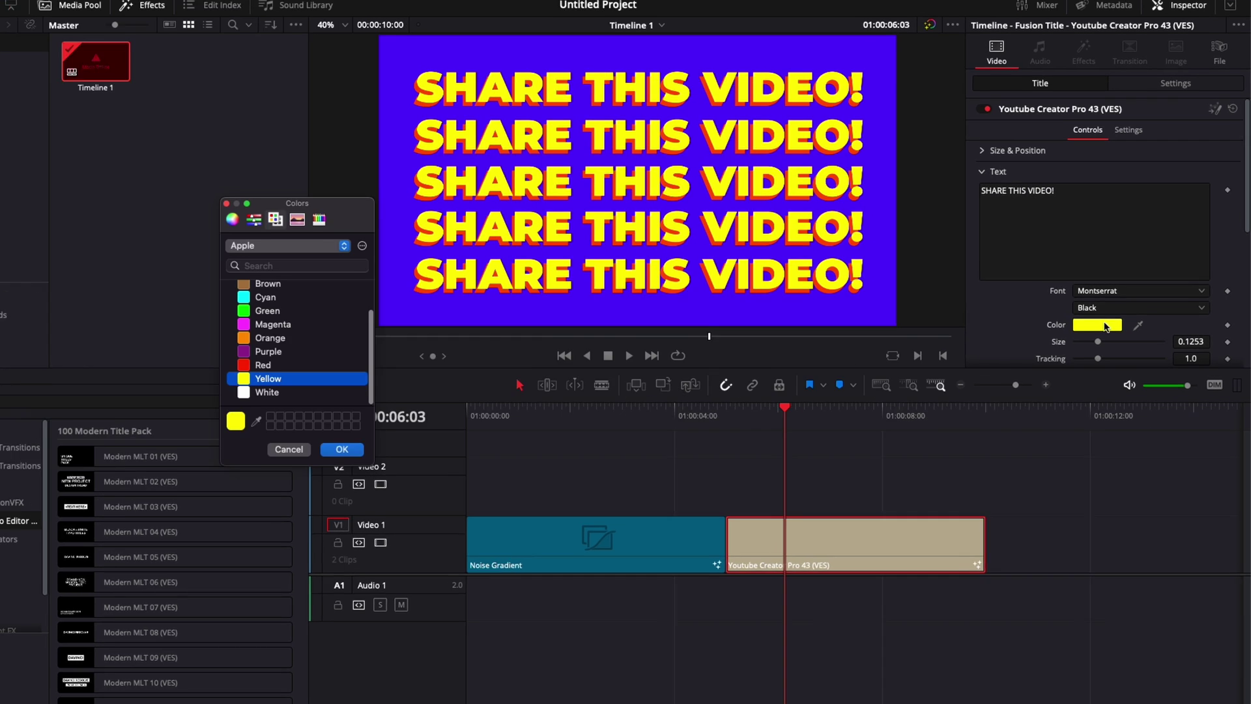
click(23, 243)
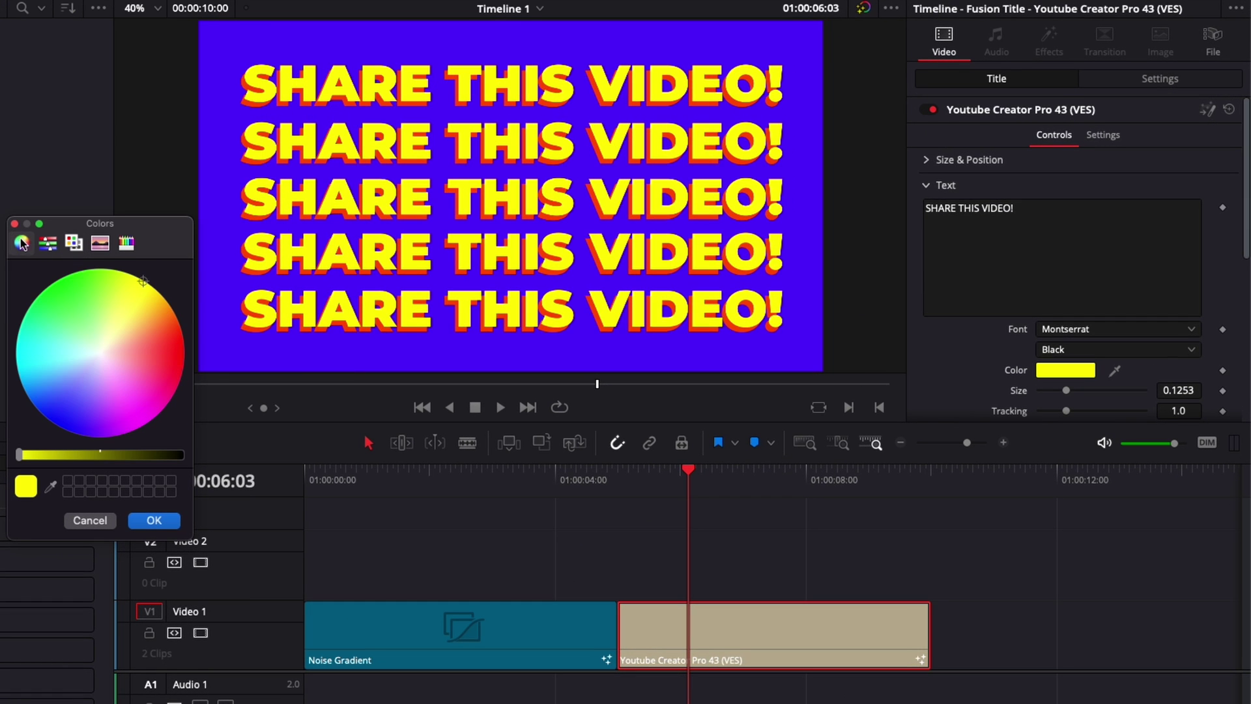
click(47, 243)
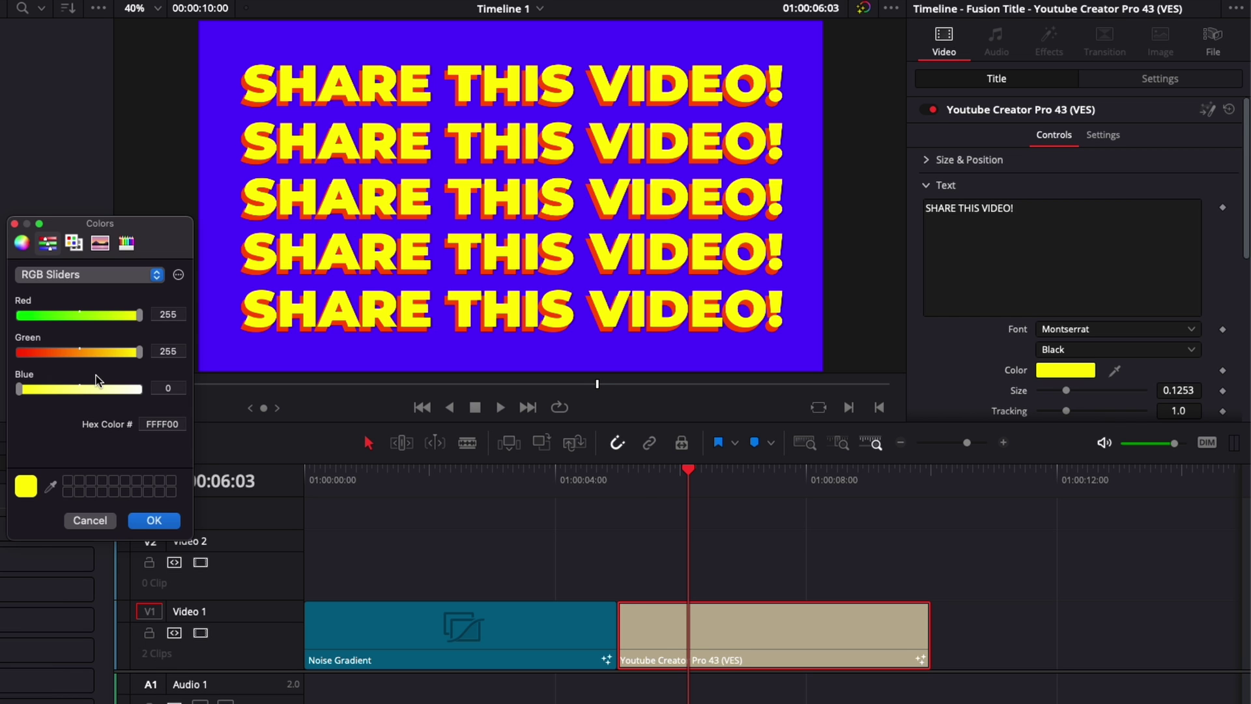
click(154, 520)
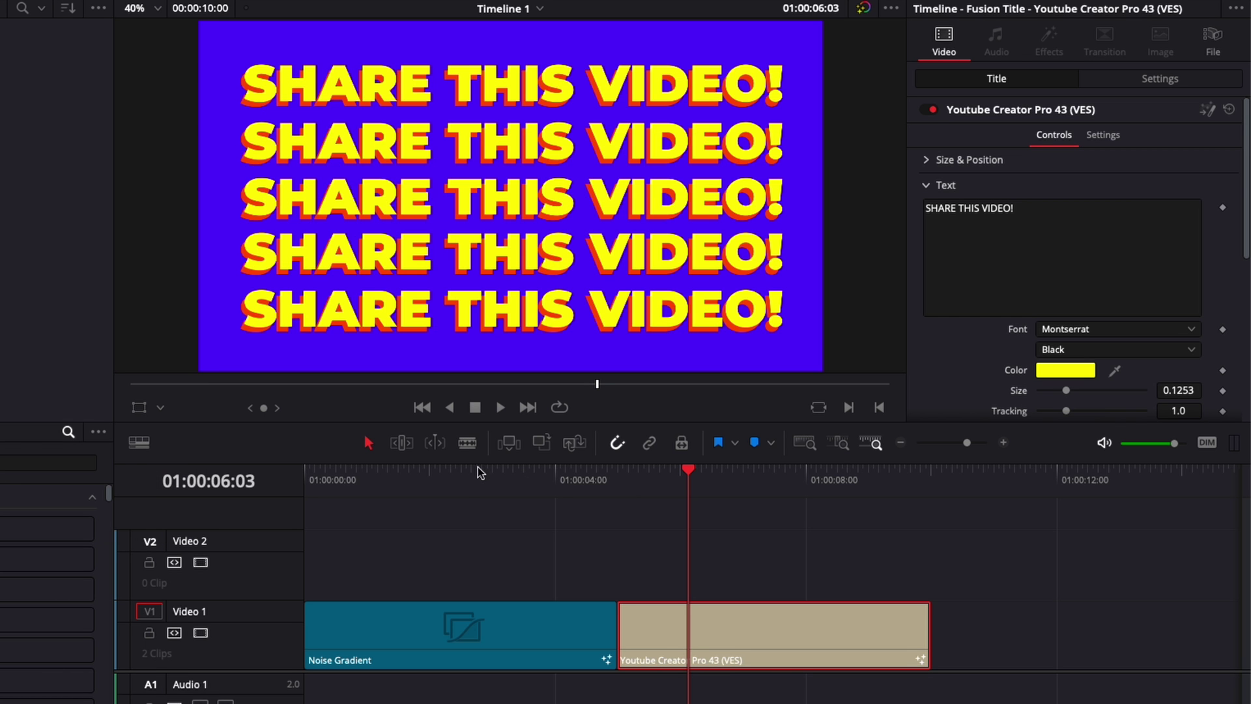
drag(461, 469, 497, 482)
drag(690, 483, 670, 499)
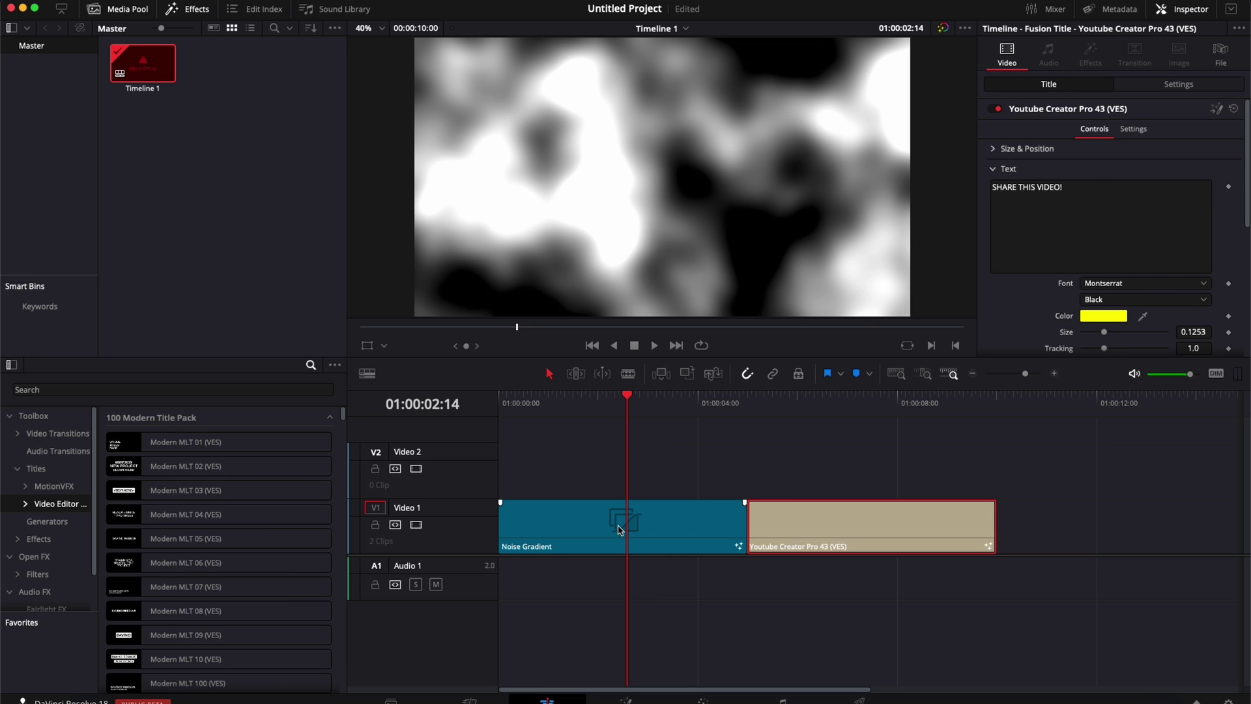
Replace the Noise Gradient colour's 000000 hex value with the pasted 81b29a
click(620, 530)
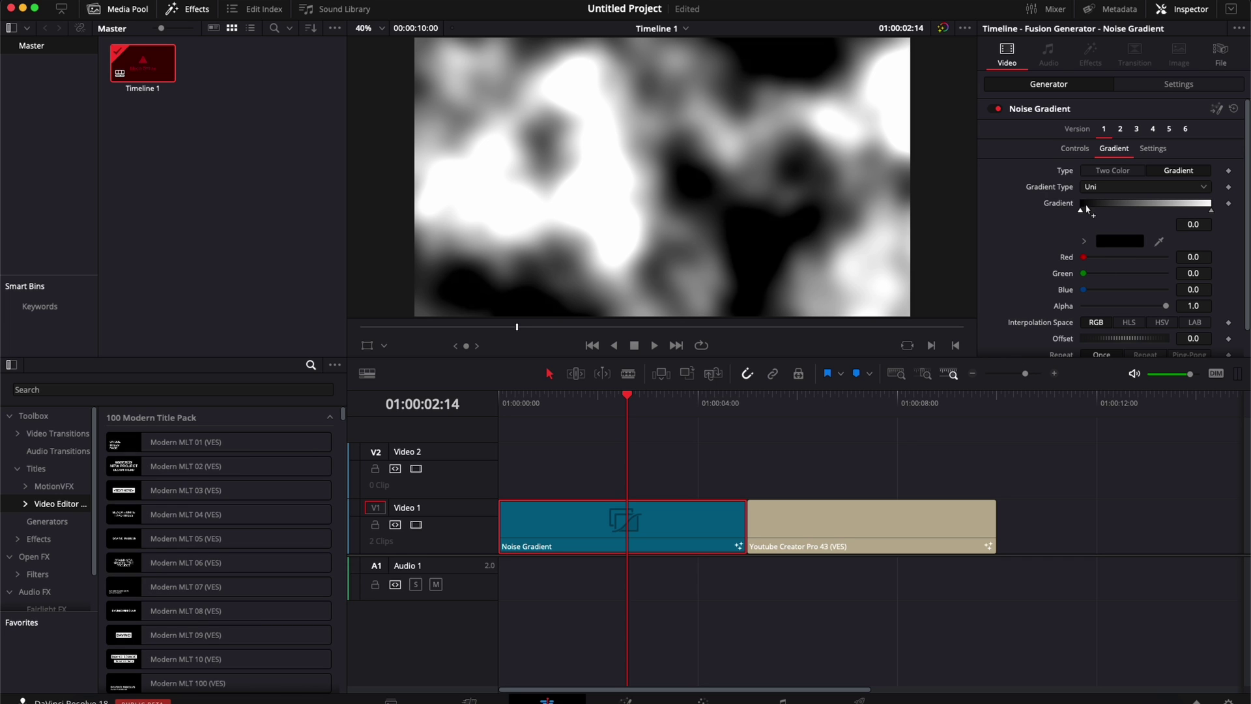
click(1110, 244)
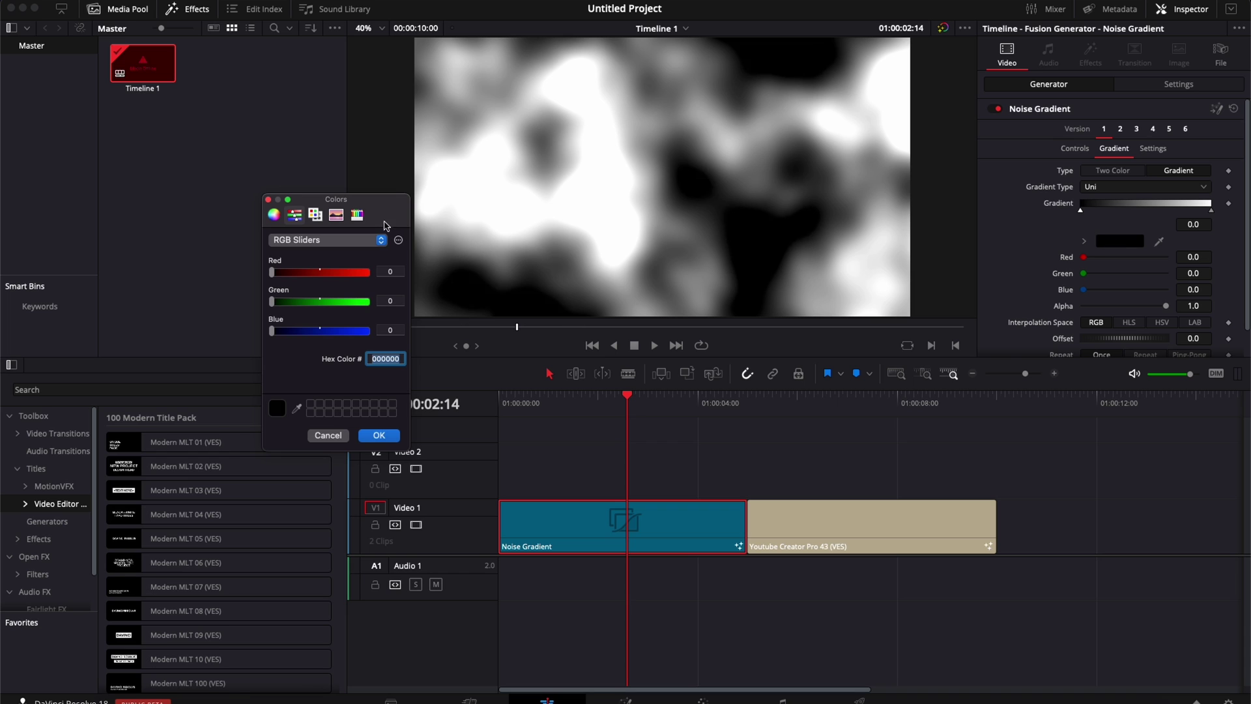
drag(385, 224, 372, 135)
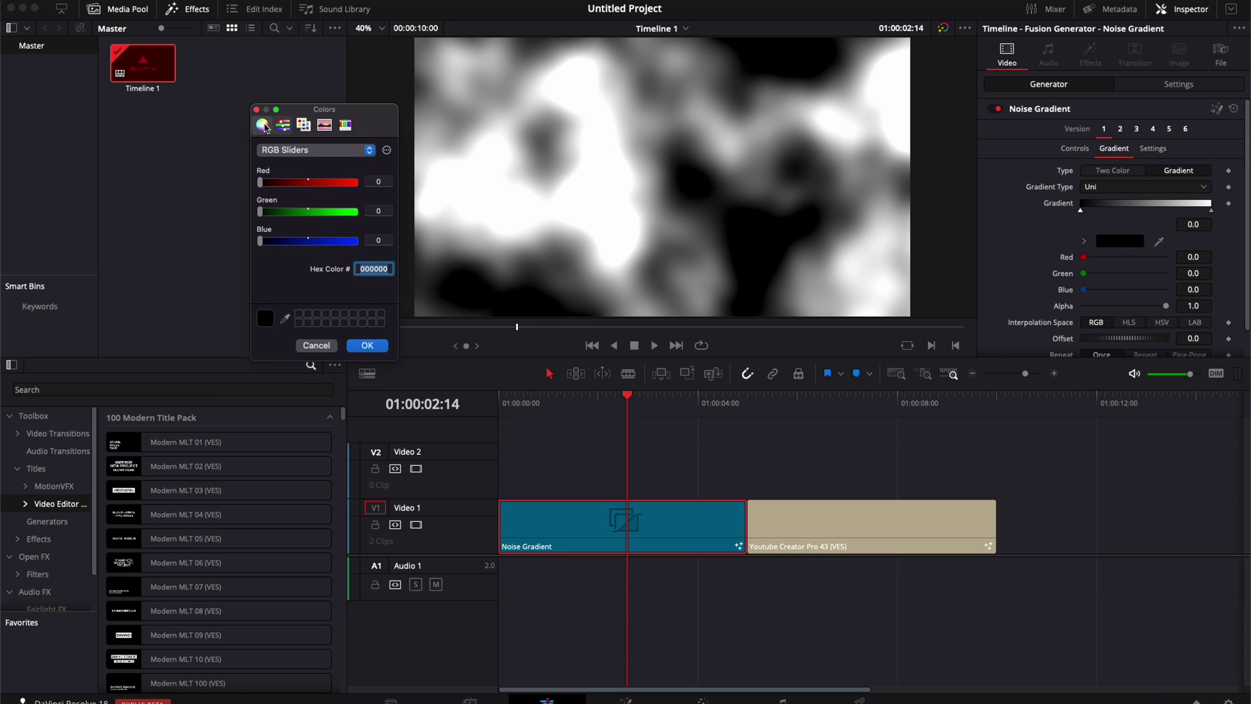
click(263, 125)
click(282, 126)
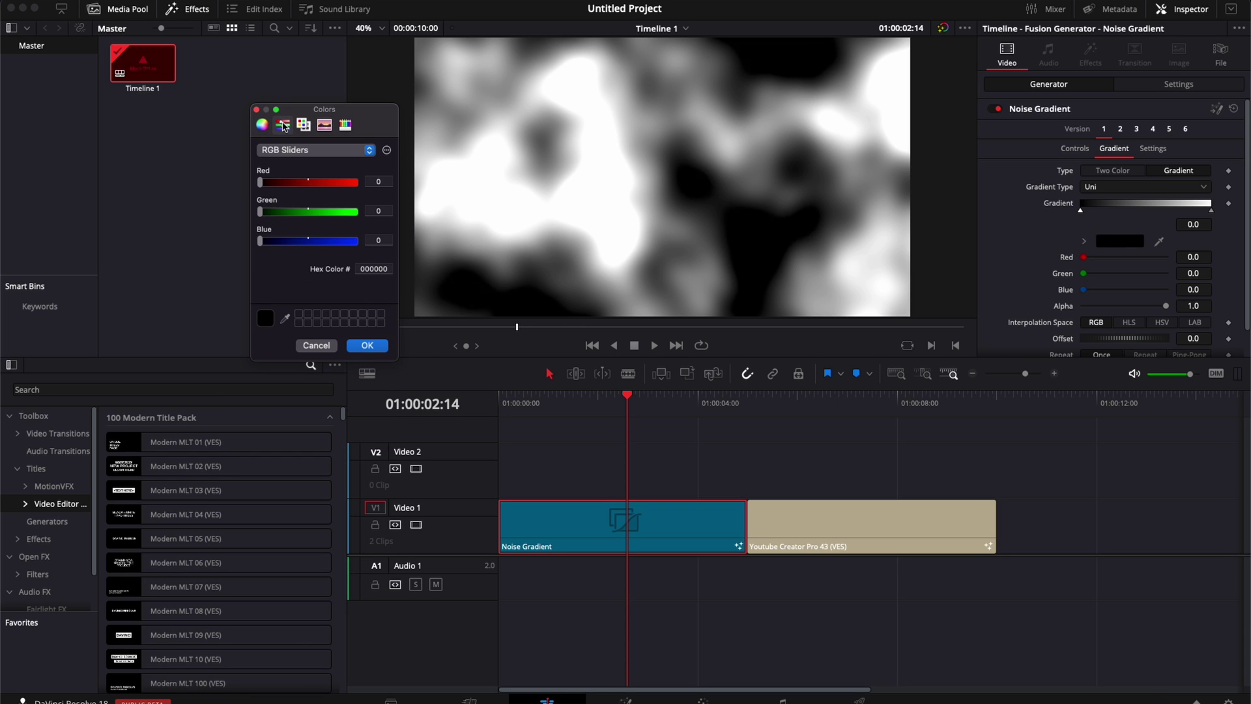
click(371, 269)
drag(357, 269, 409, 275)
key(BackSpace)
right_click(387, 267)
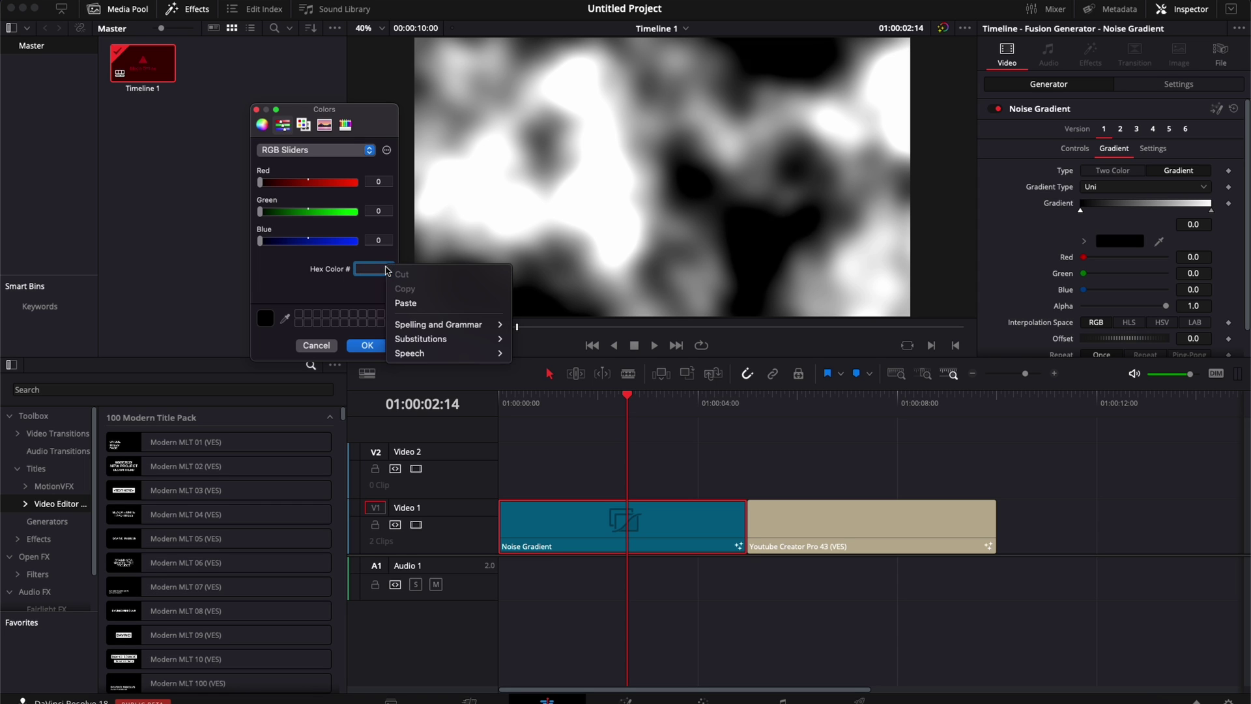
click(405, 304)
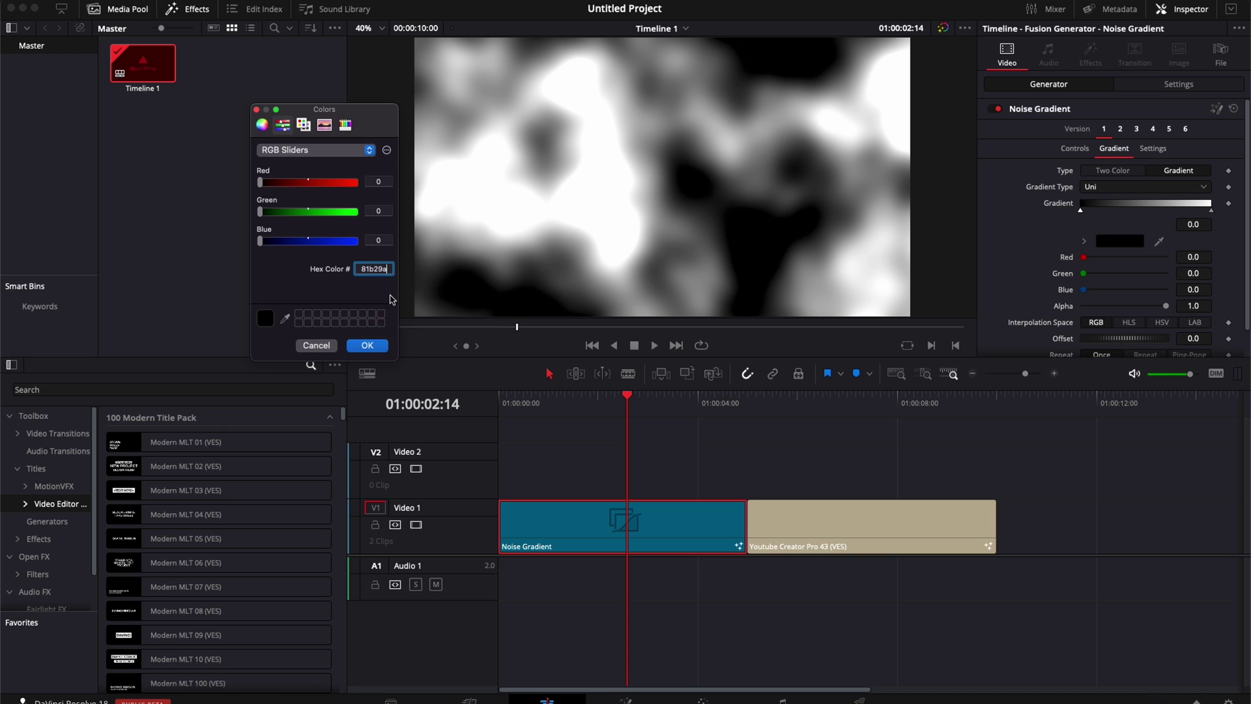
click(371, 346)
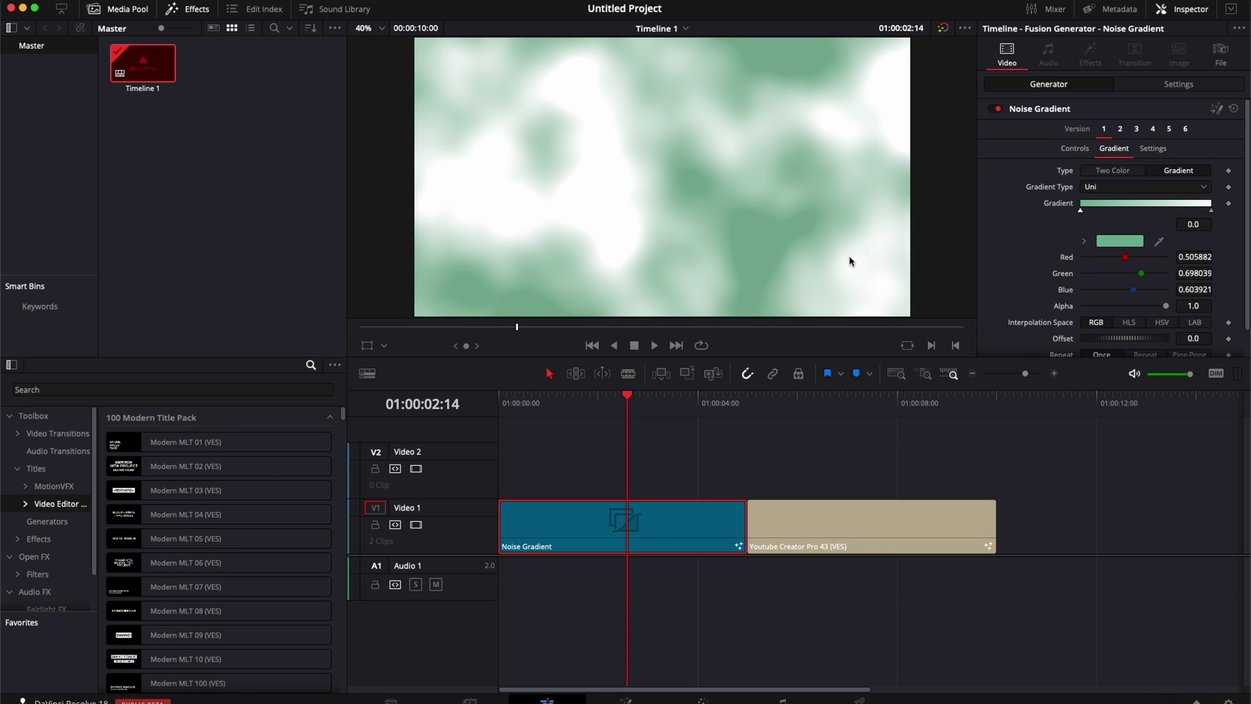
Return to Coolors and scroll the trending palettes to the Space Cadet–Champagne Pink palette
key(super+Tab)
scroll(611, 553, down, 5)
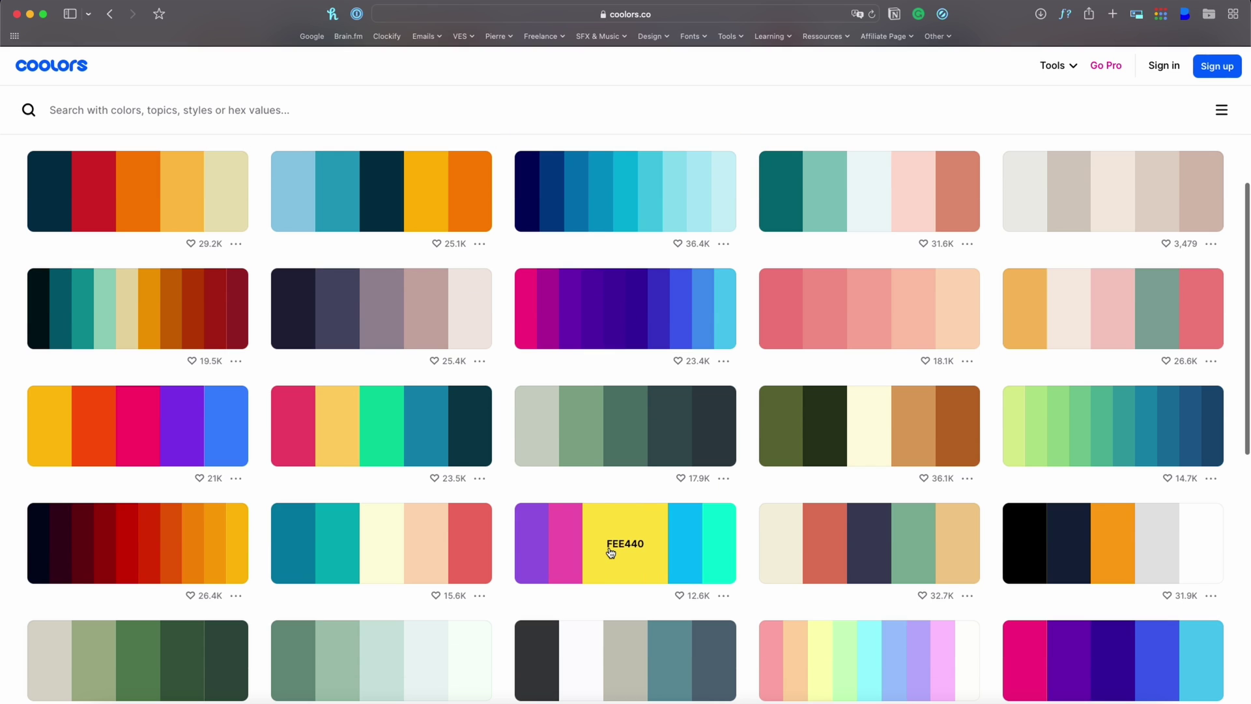
scroll(610, 552, up, 5)
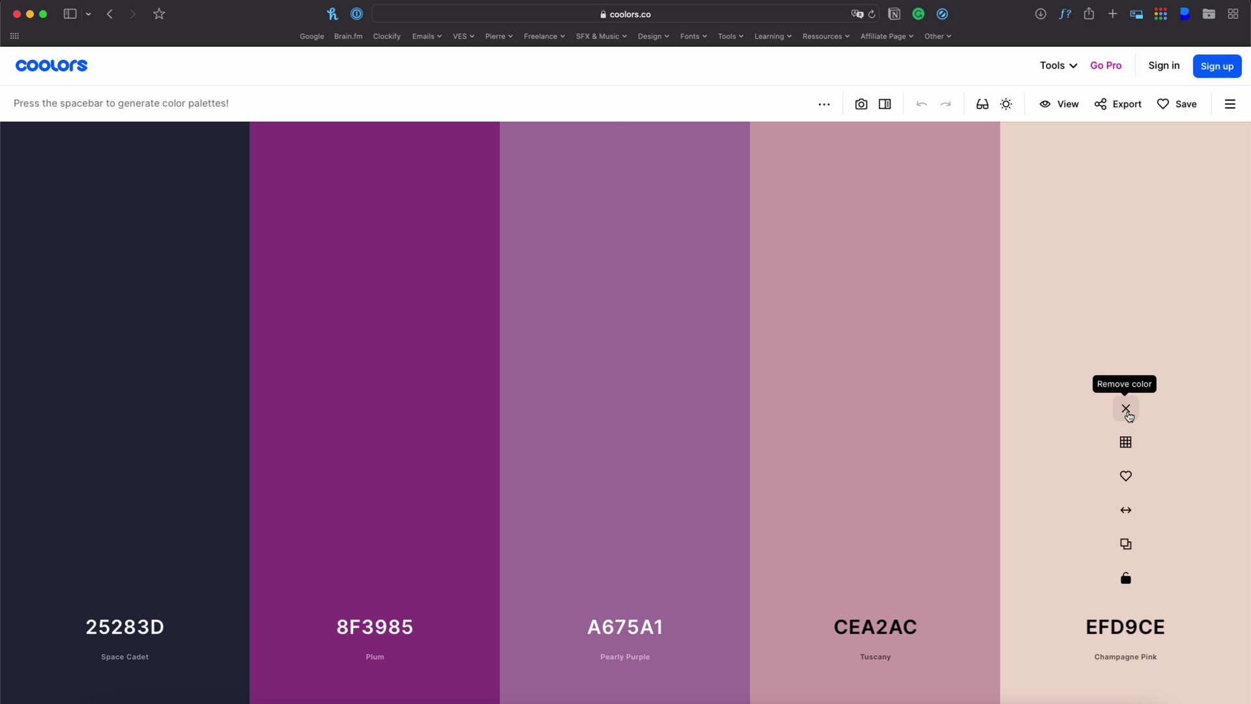
Remove Champagne Pink and Tuscany, then cycle random three-colour palettes with the spacebar
click(1125, 410)
click(1094, 408)
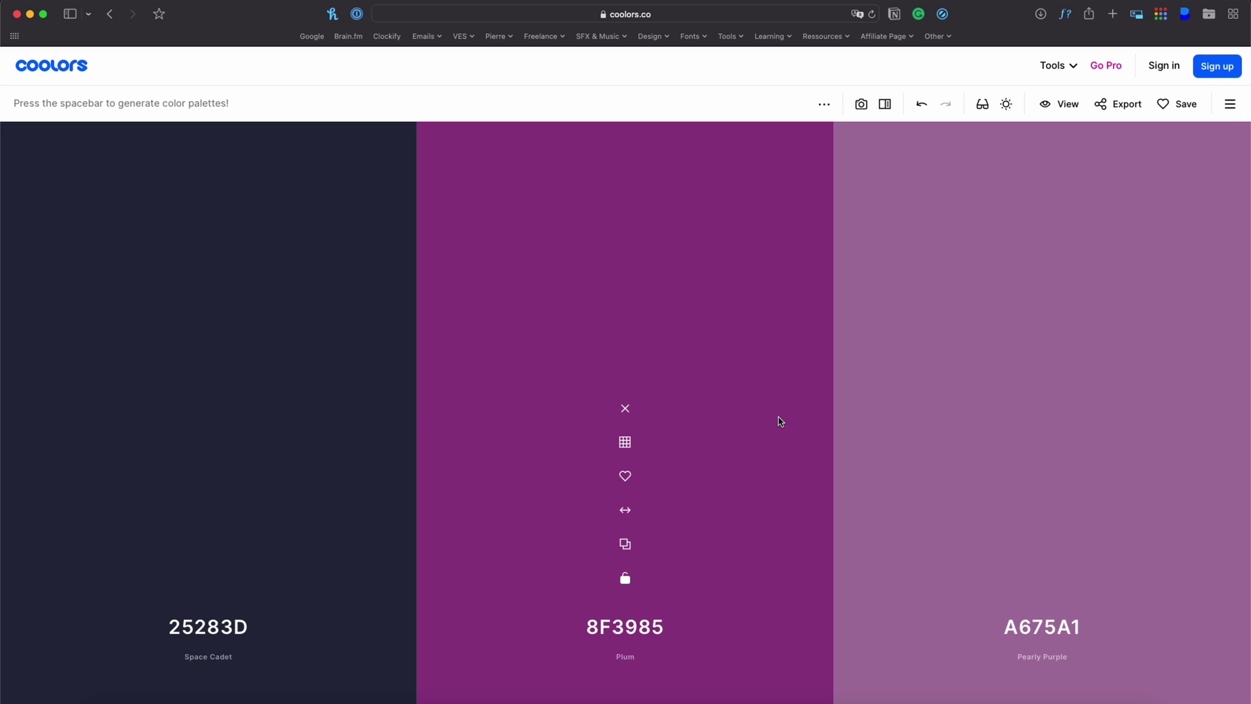
key(space)
key(space)
key(space)
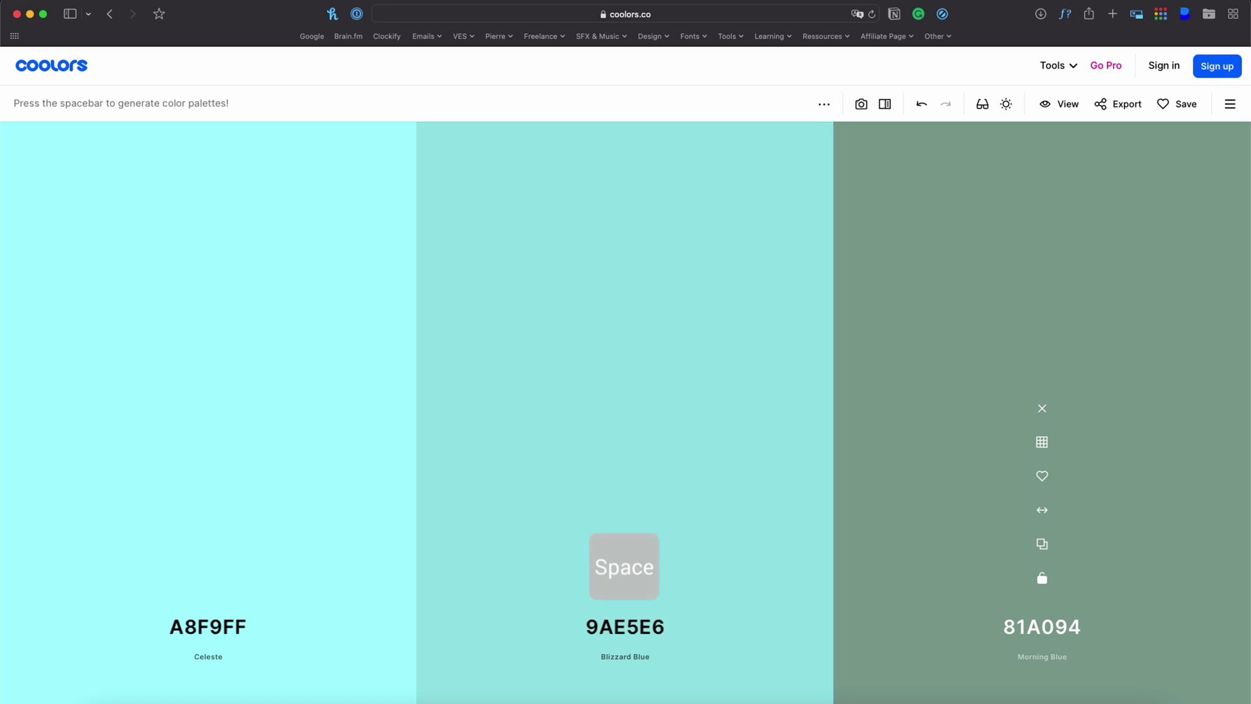
key(space)
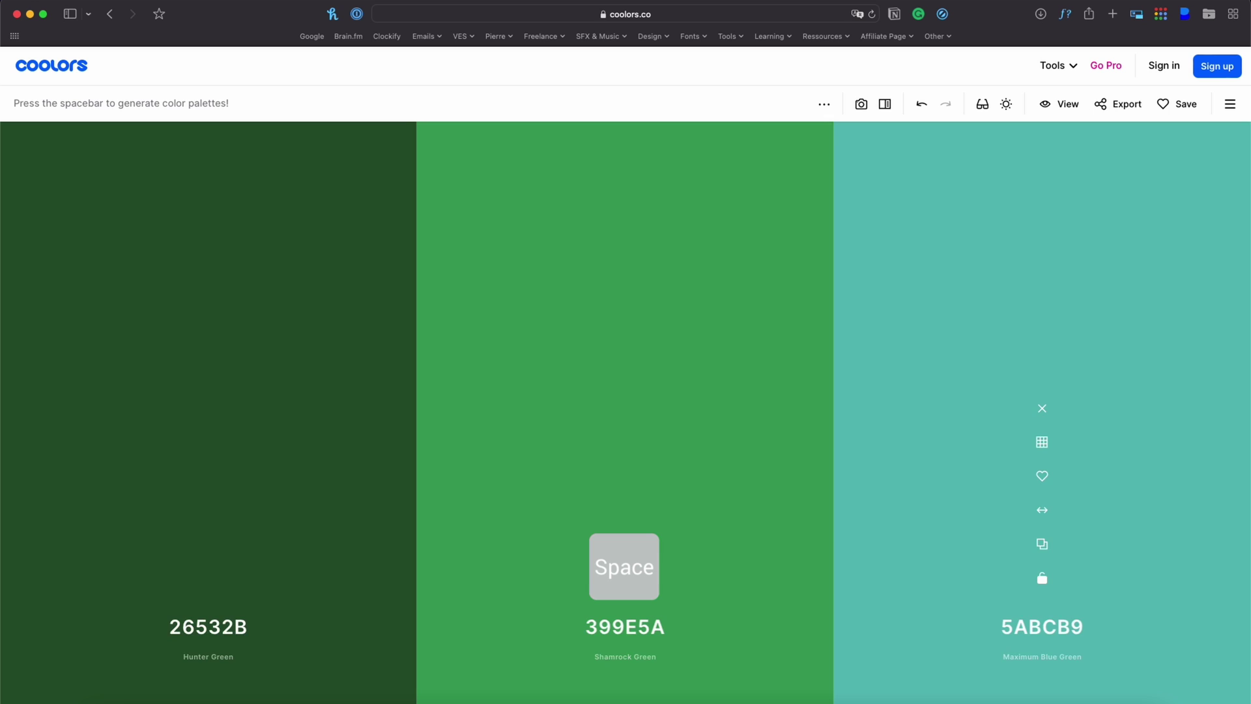
key(space)
key(space)
key(space)
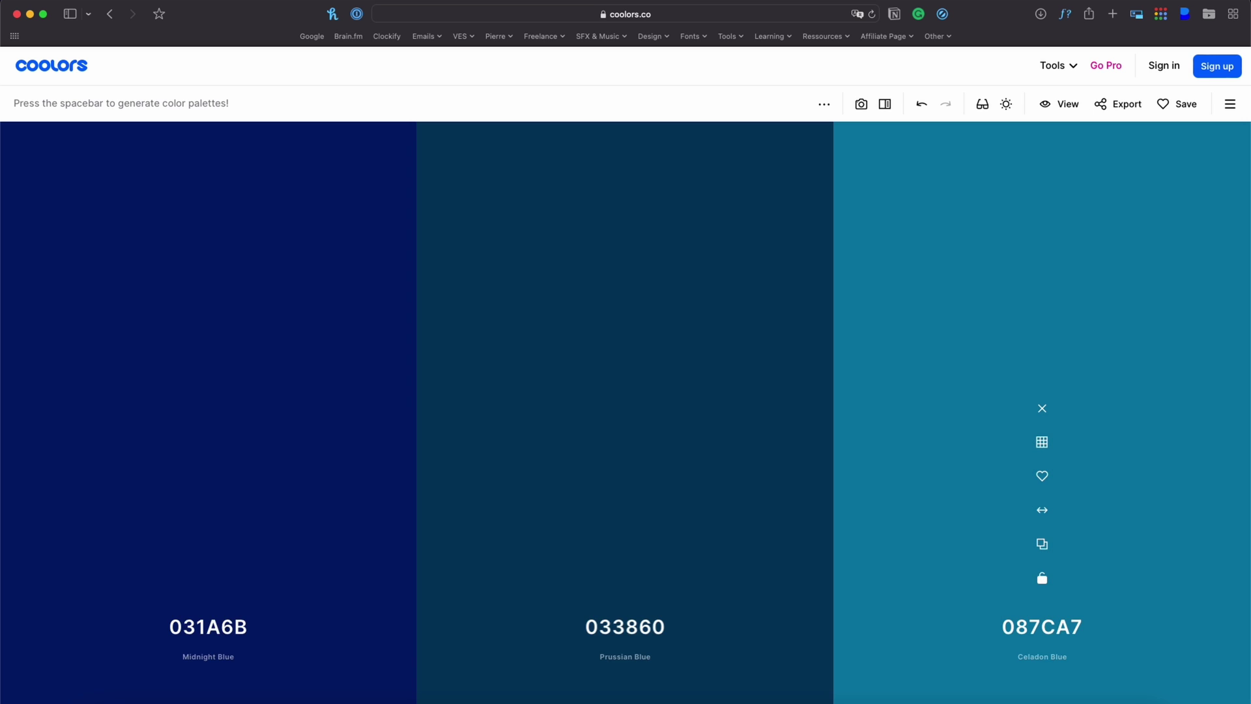
key(space)
key(space)
key(space)
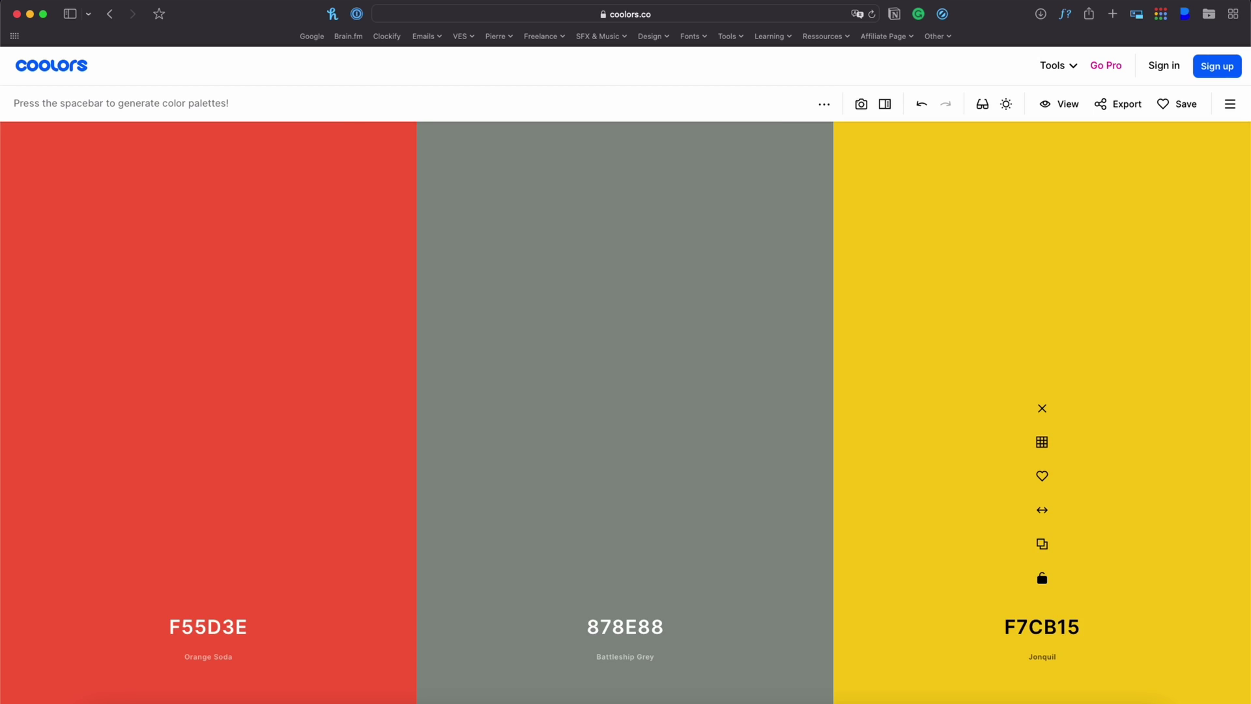
key(space)
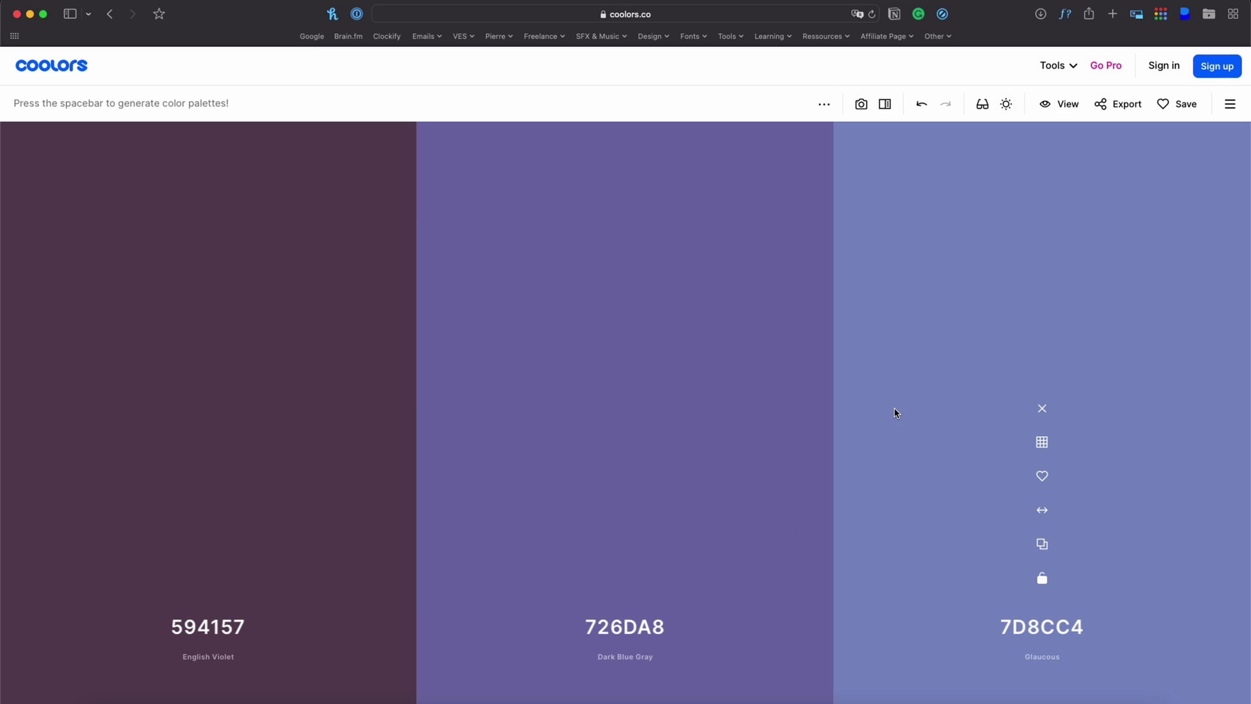
Swap the third colour for its darker shade 263054 from the shades list
click(1042, 443)
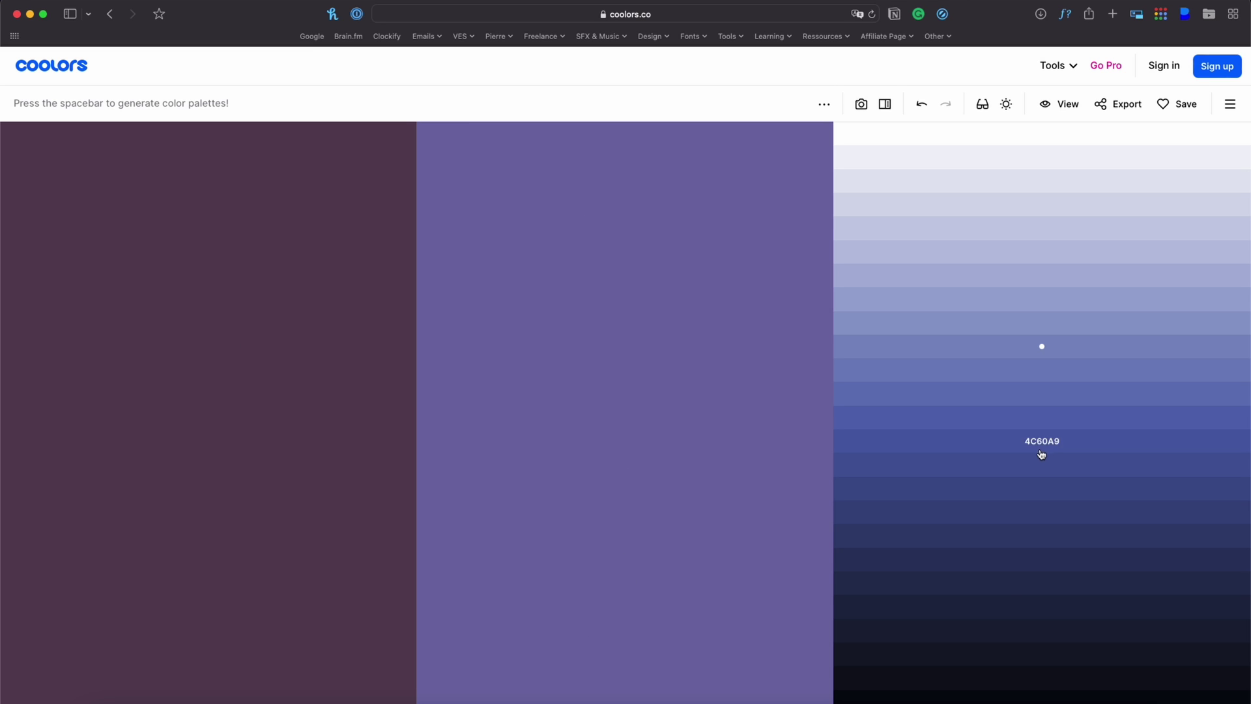
click(1010, 585)
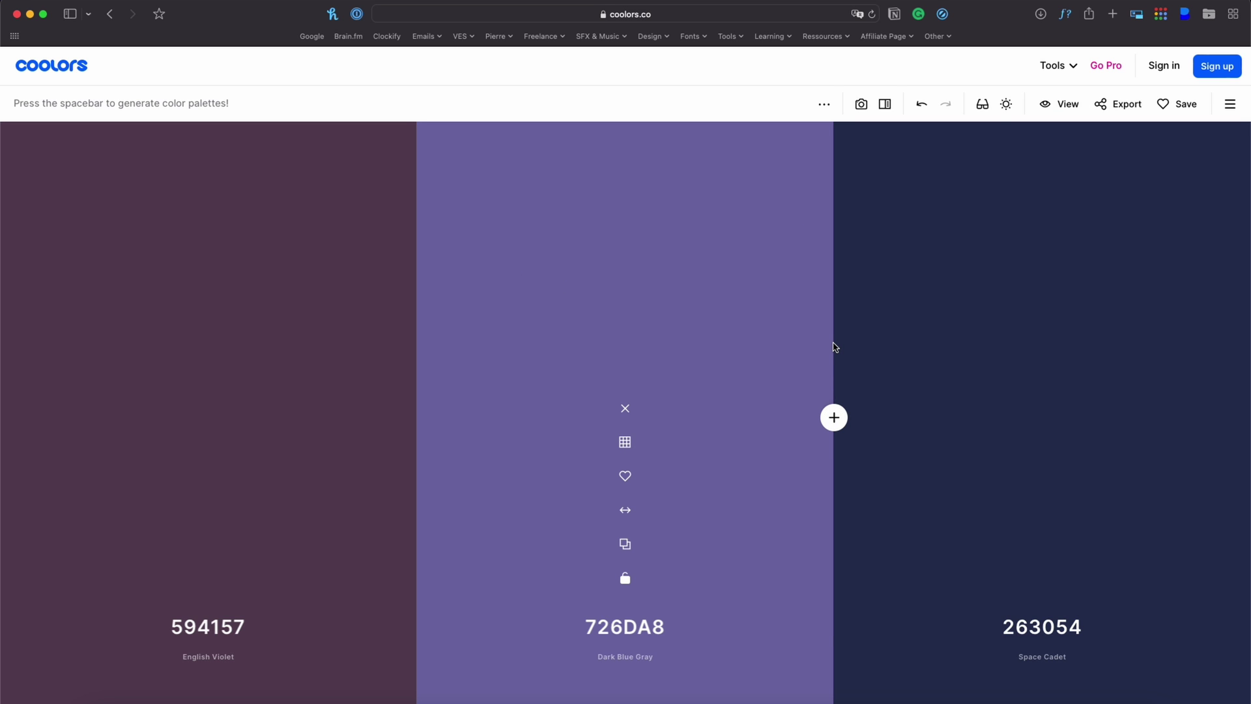
Undo once, lock Space Cadet 263054, regenerate, and lock Dark Sea Green 84B082
key(ctrl+z)
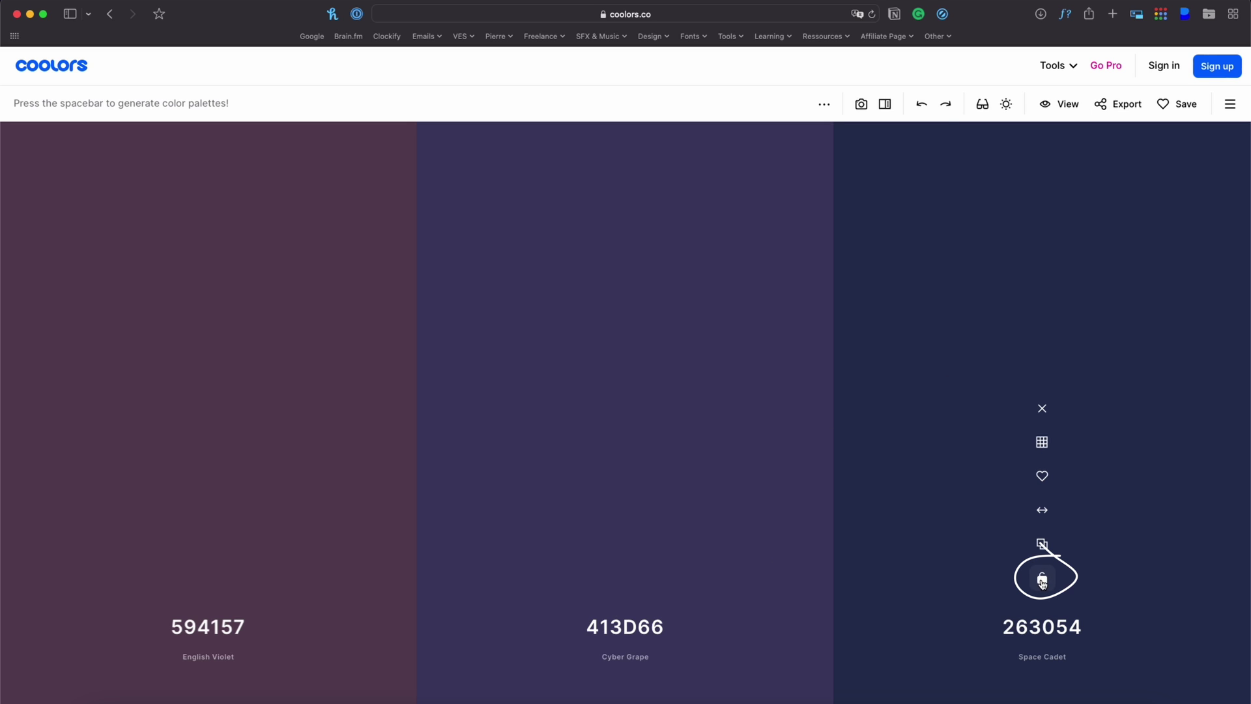
click(1041, 580)
key(space)
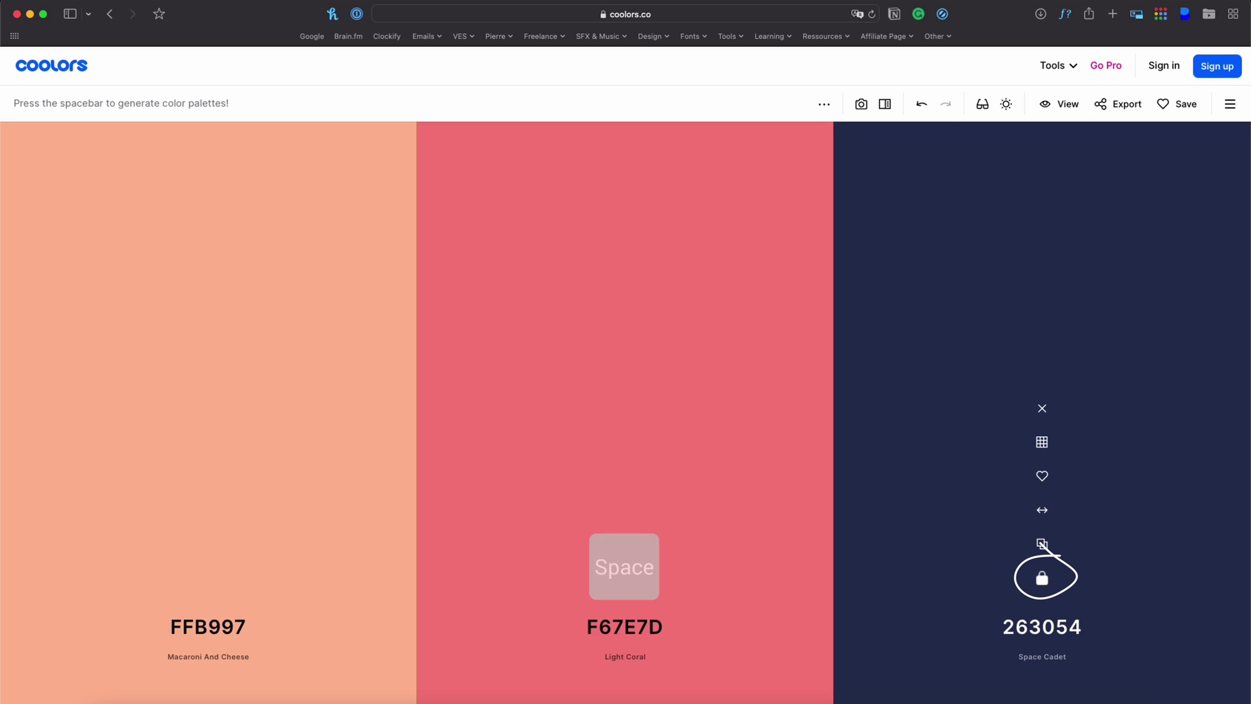
key(space)
key(space)
key(space)
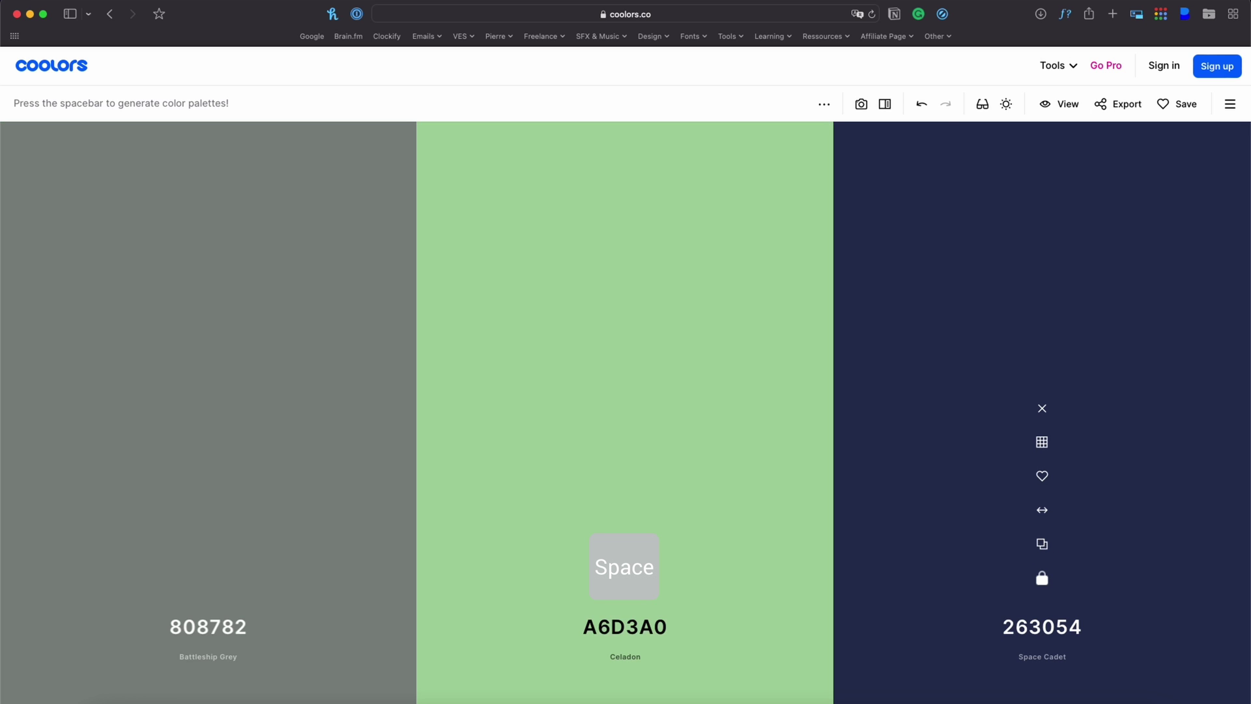
key(space)
key(space)
key(space)
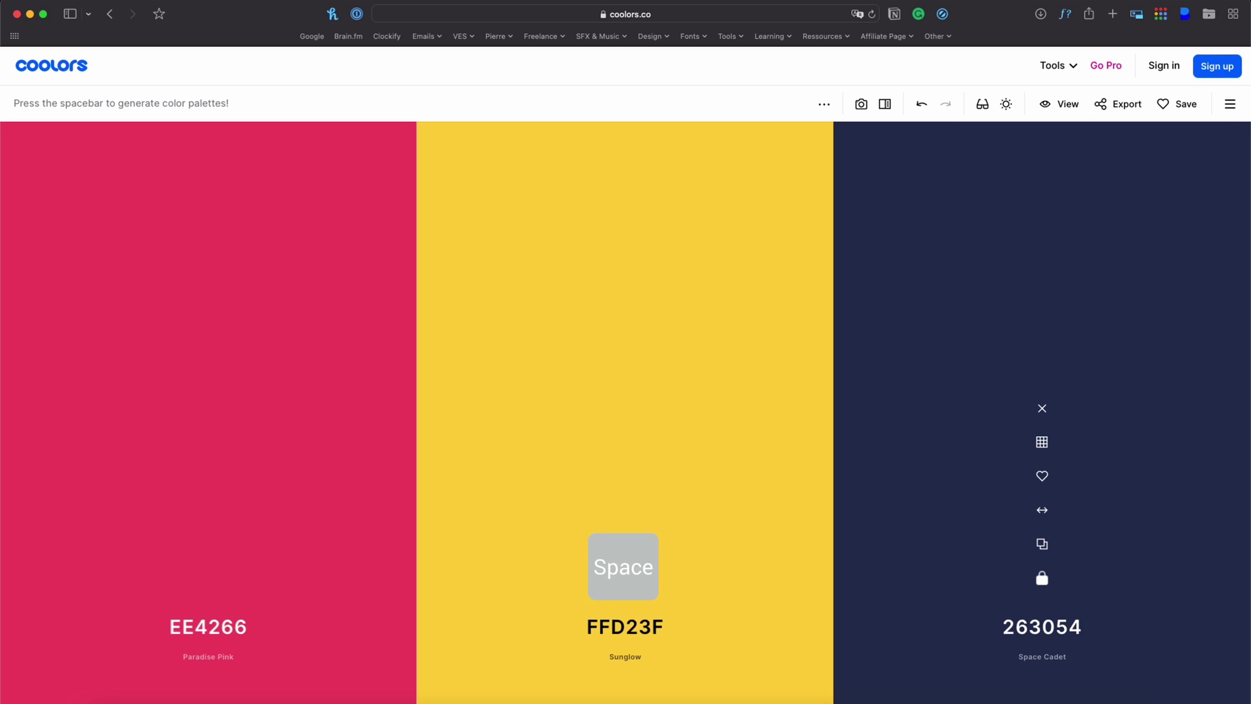
key(space)
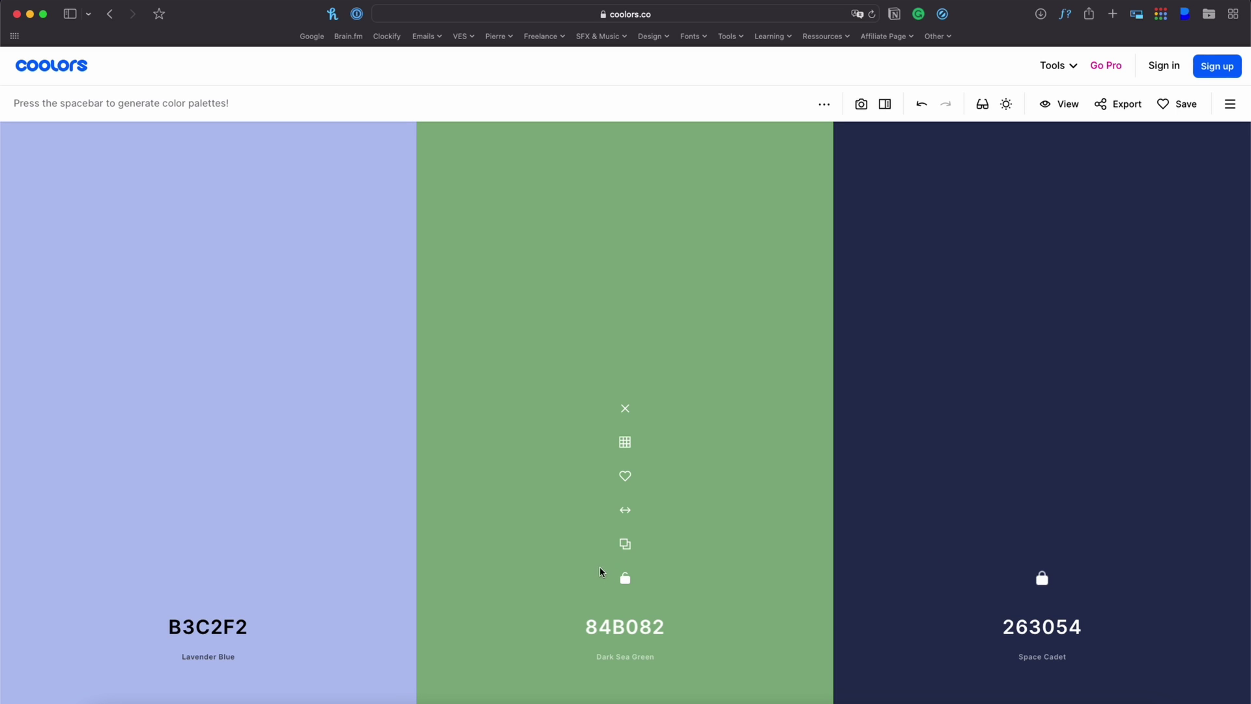
click(634, 583)
key(space)
key(space)
key(space)
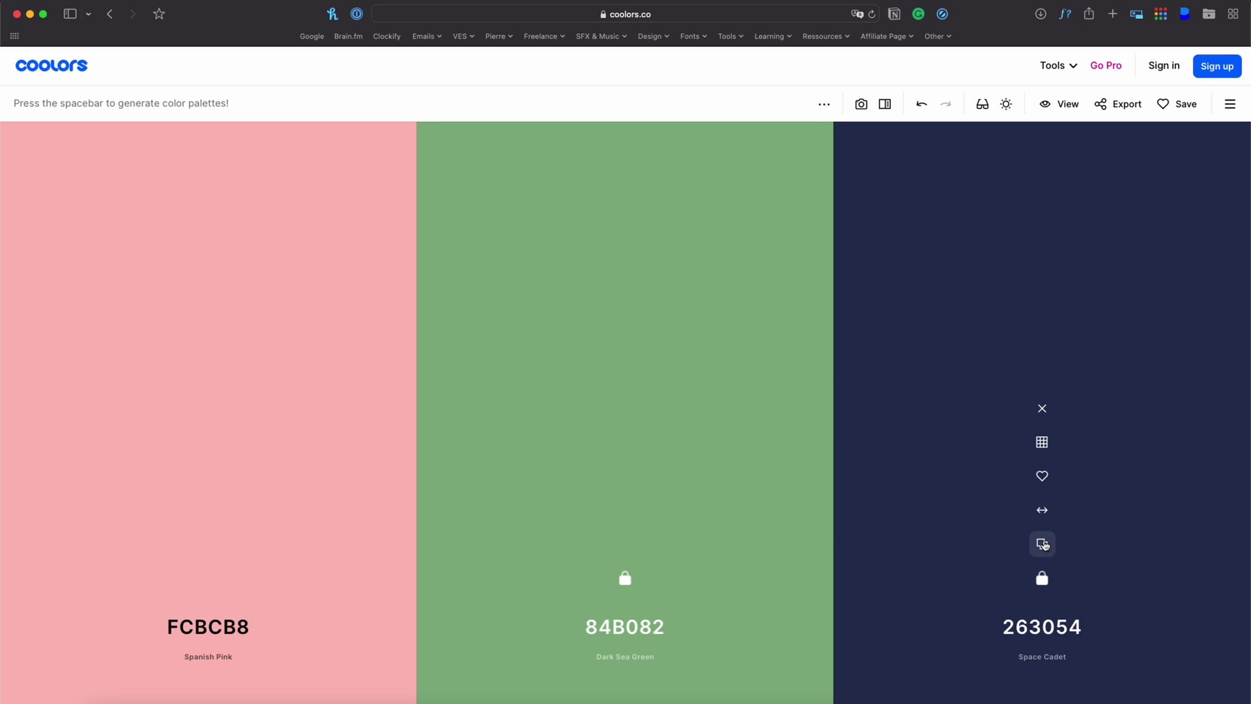
Copy 263054 from Coolors and paste it over FFFF00 in the title's Hex Color
click(1042, 543)
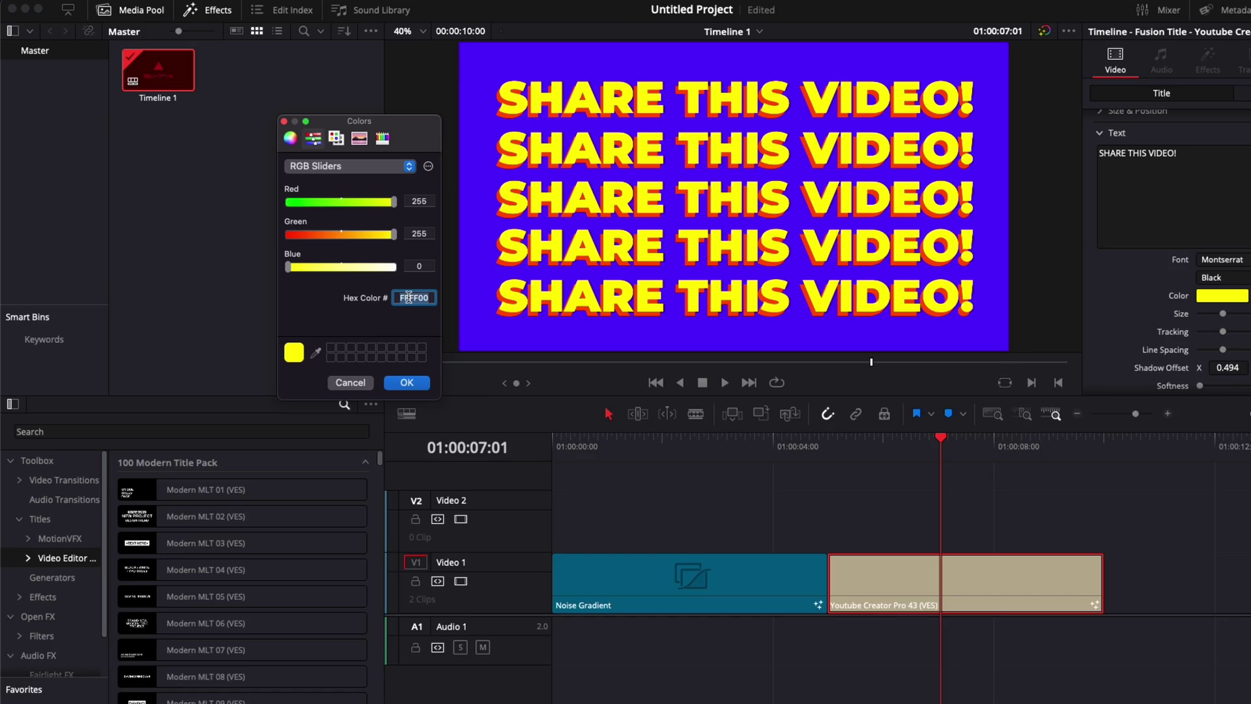
key(BackSpace)
right_click(411, 297)
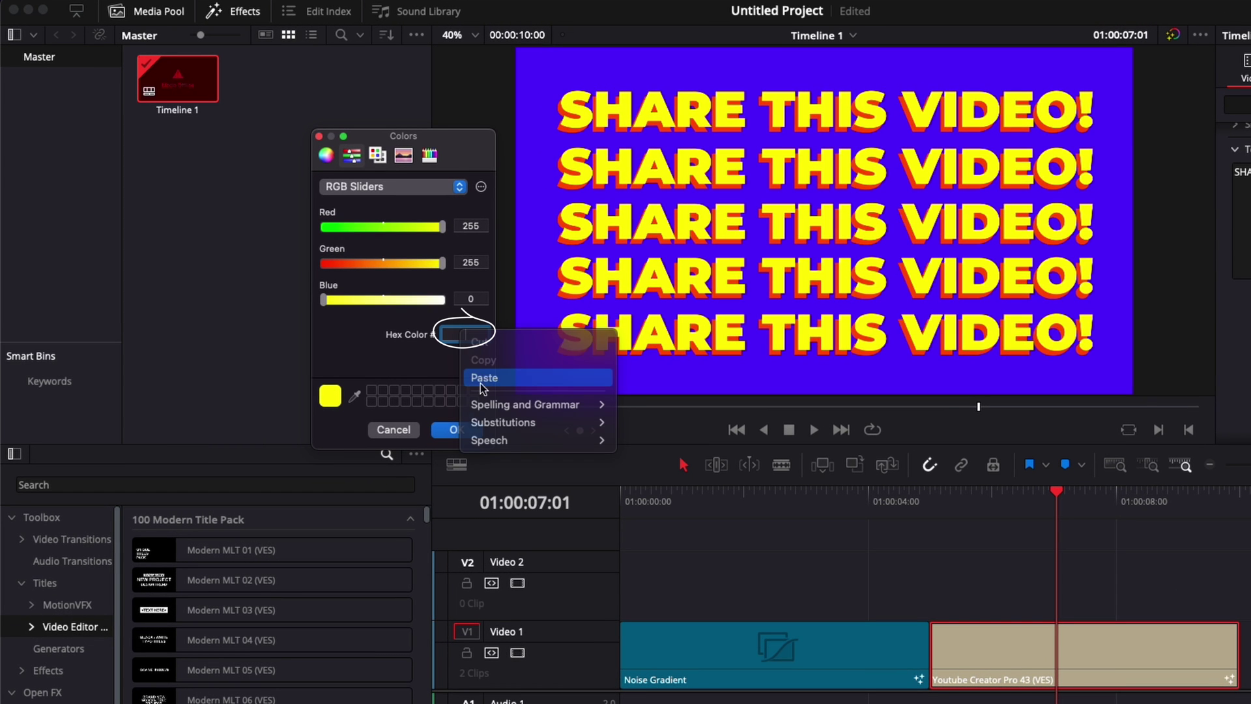
click(483, 377)
click(449, 429)
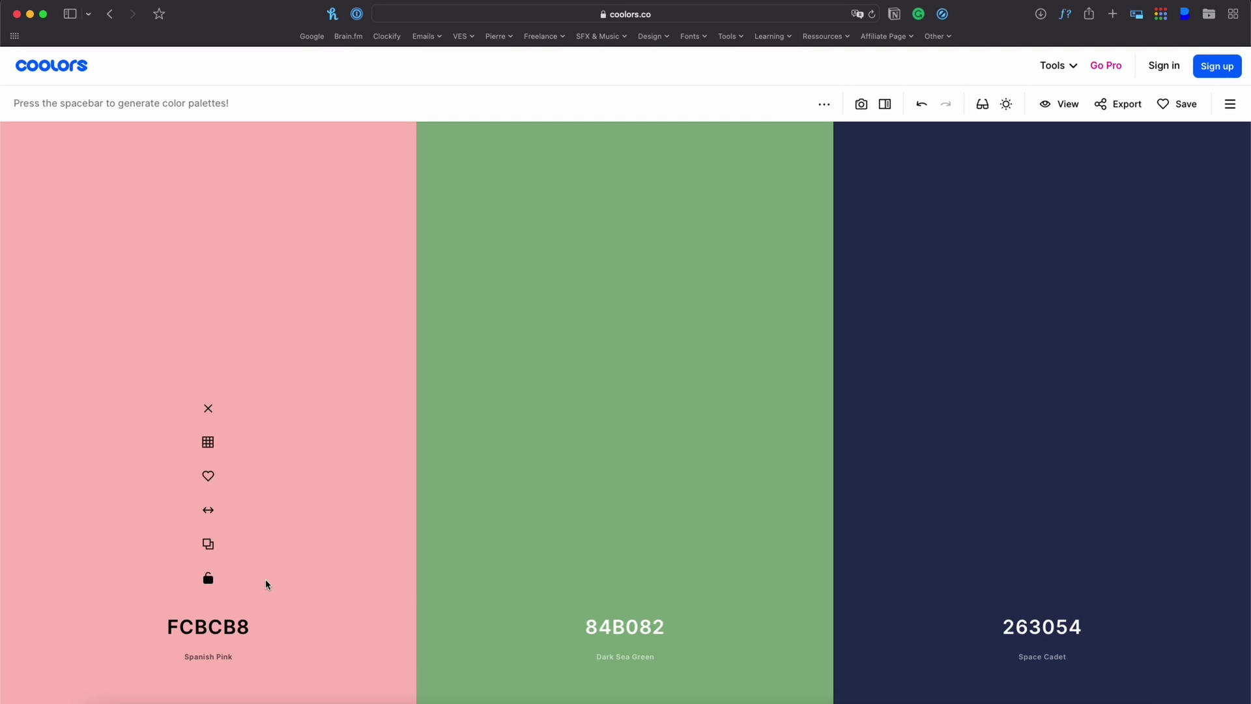
Remove the navy colour and regenerate to FB8B24 Dark Orange and D90368 Dogwood Rose
click(1042, 408)
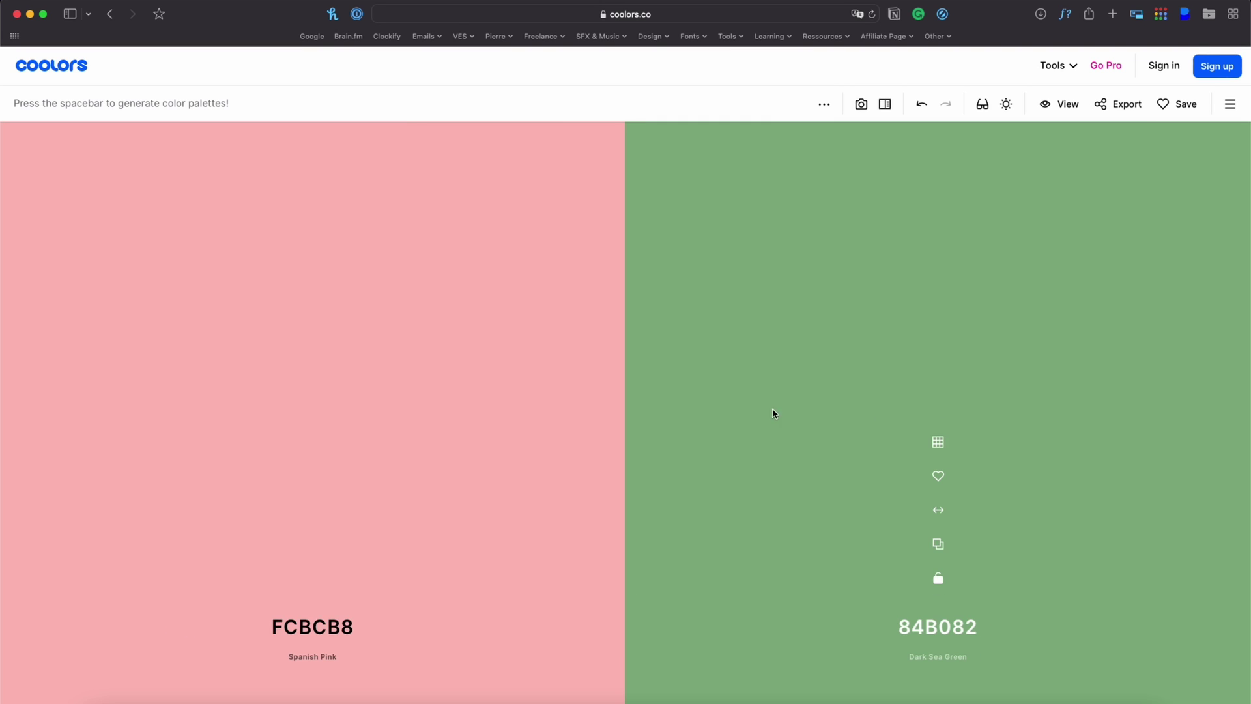
key(space)
key(space)
key(space)
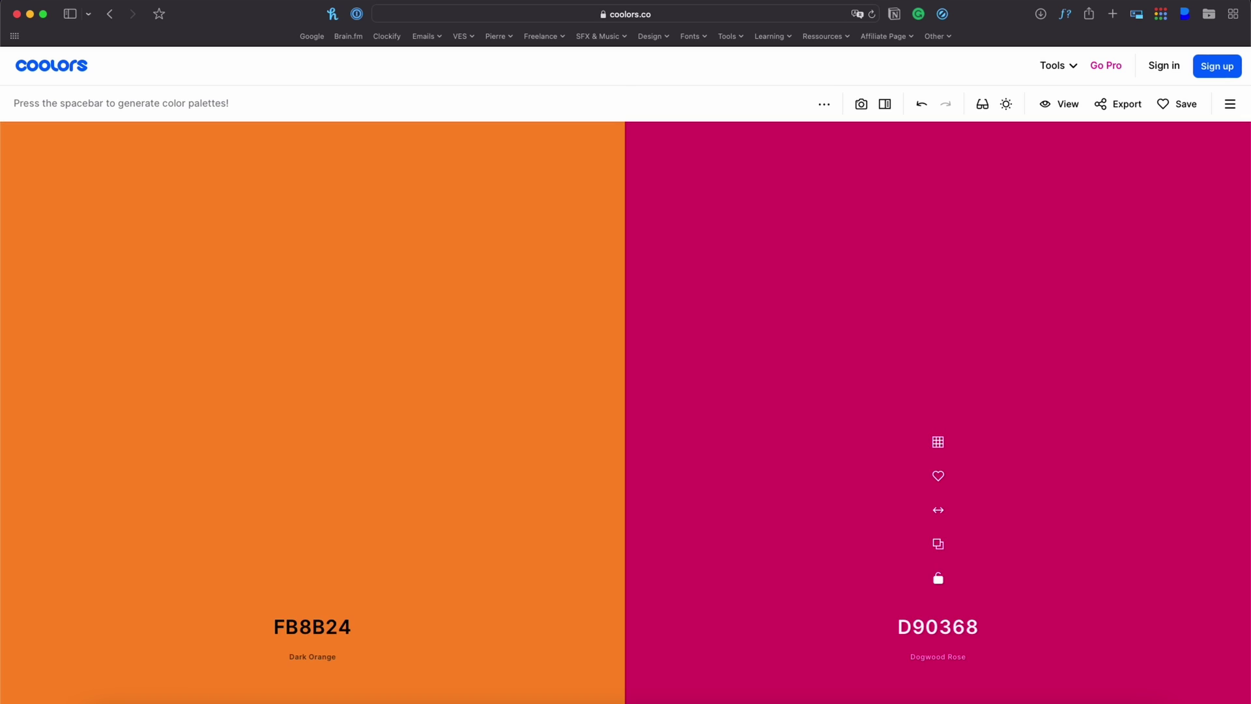